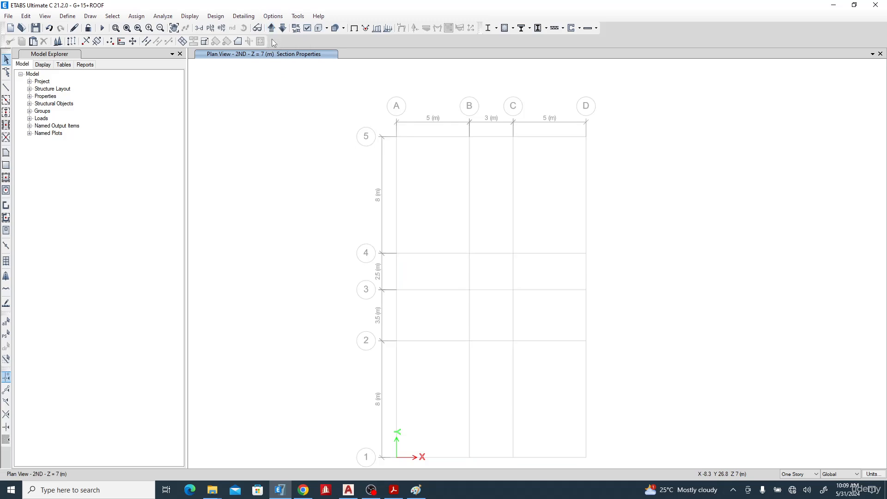
Open the plan view of the 2ND story and set the drawing scope to Similar Stories.
left_click(211, 30)
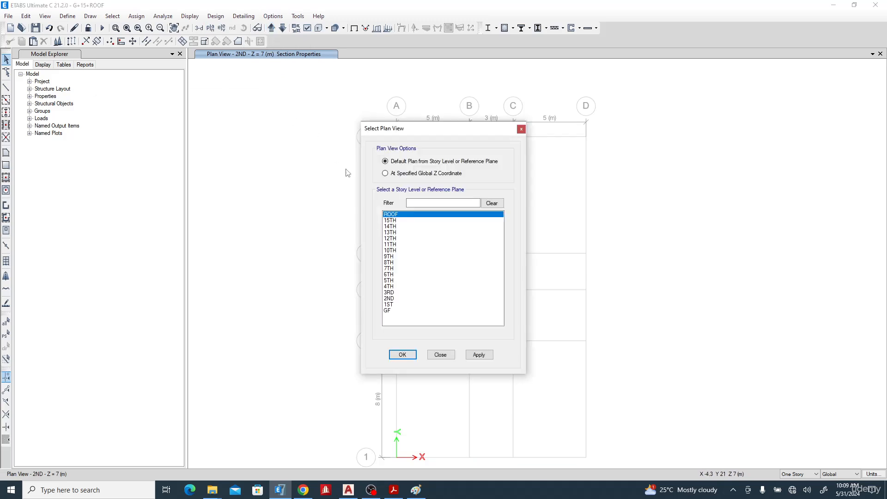
left_click(390, 299)
left_click(401, 354)
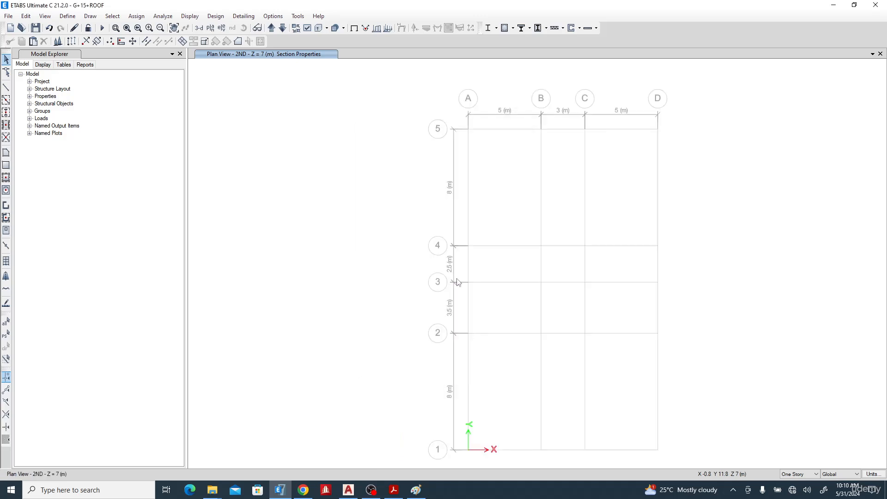
left_click(805, 476)
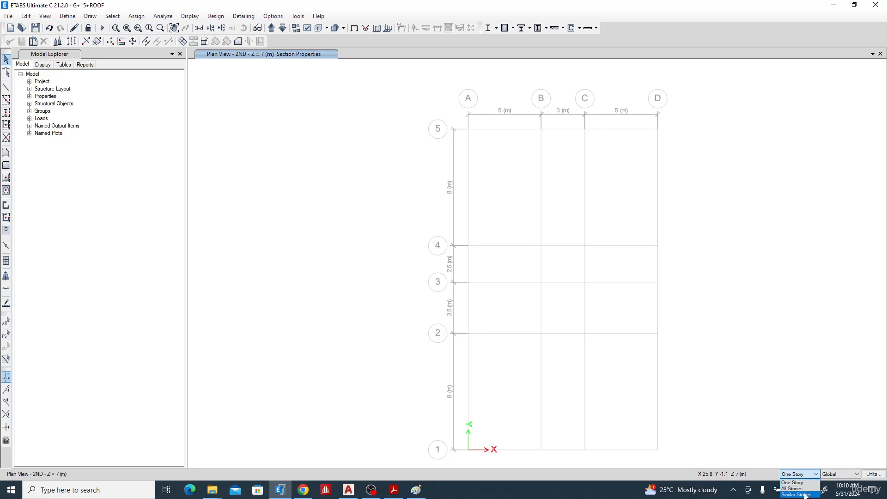
left_click(804, 495)
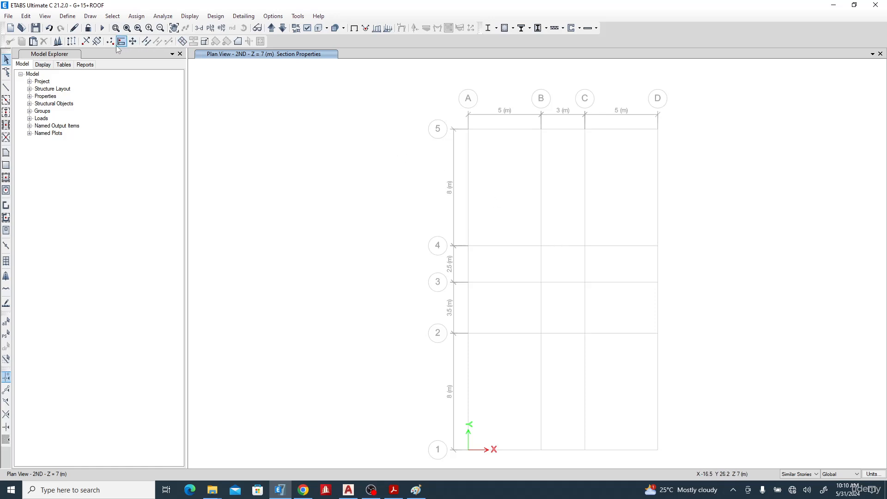
Place a trial COLUMN 300X750 outside the grid, beyond grid line A, and check it in 3D.
left_click(8, 114)
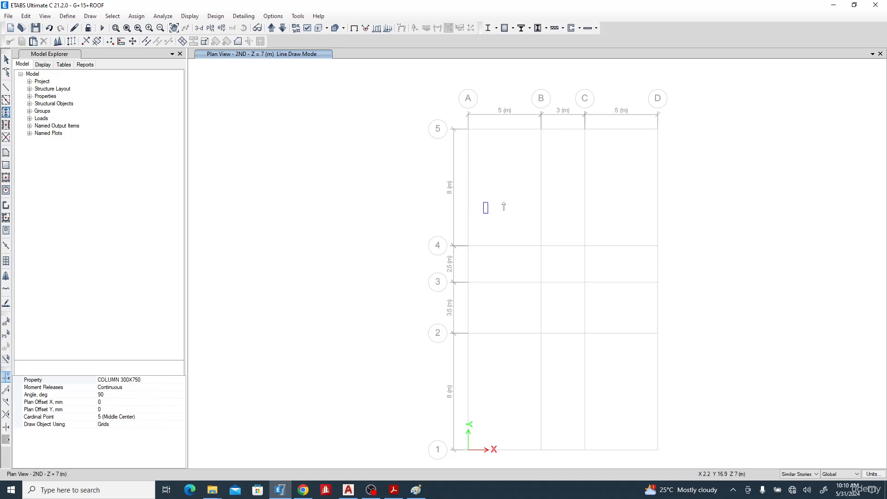
left_click(273, 190)
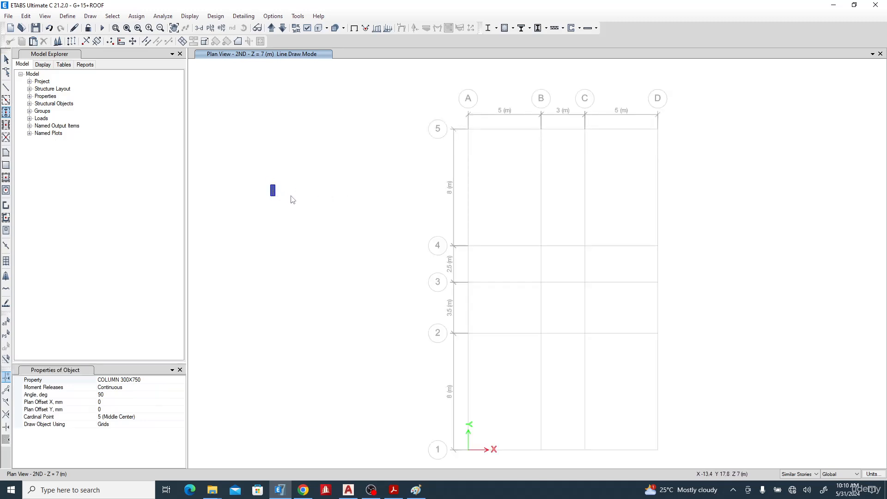
key("Escape")
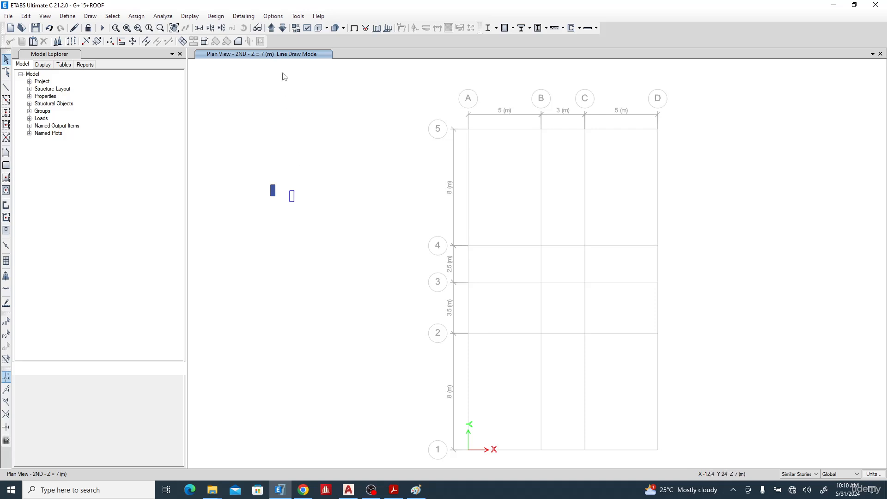
left_click(199, 28)
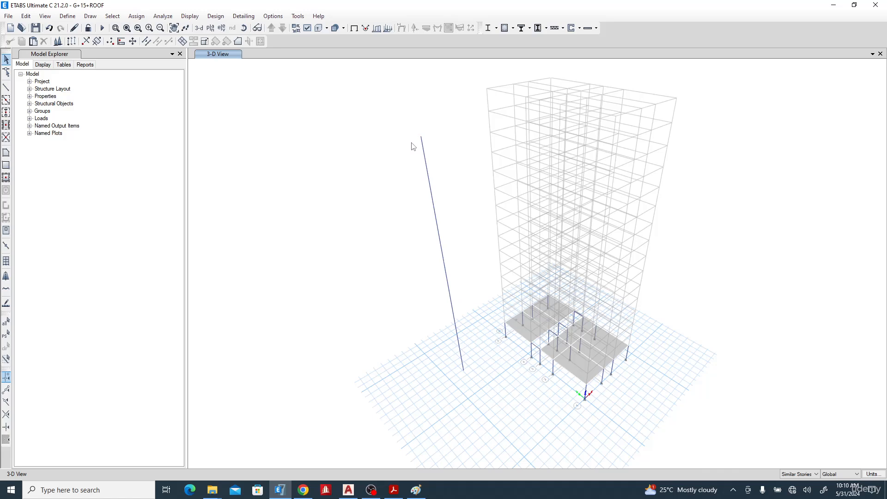
Open the plan view of the 14TH story and set the drawing scope to All Stories.
left_click(216, 31)
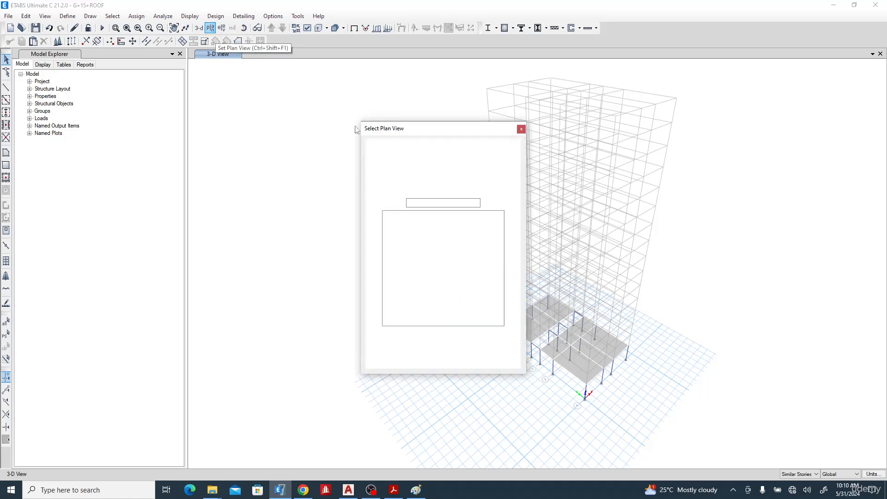
left_click(397, 227)
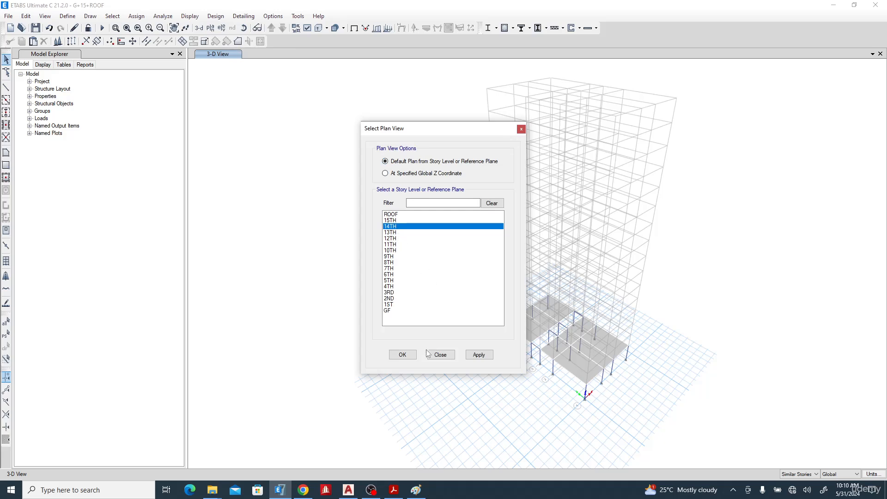
left_click(413, 355)
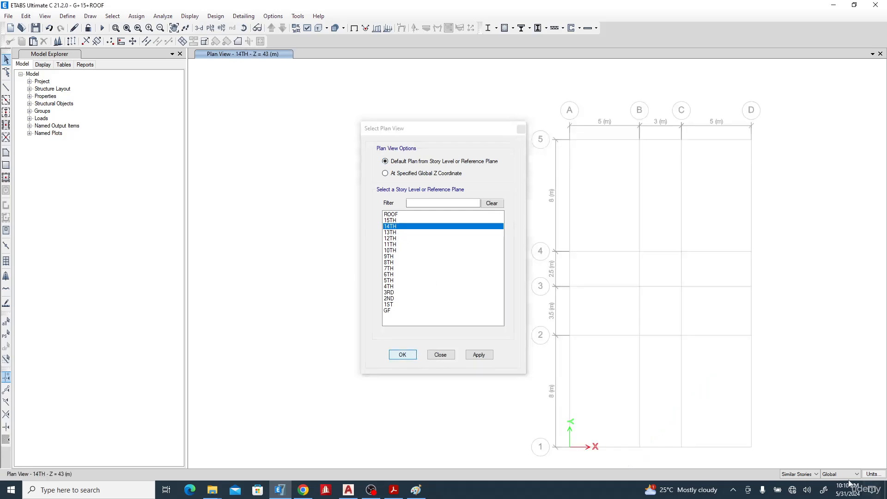
left_click(810, 474)
left_click(801, 490)
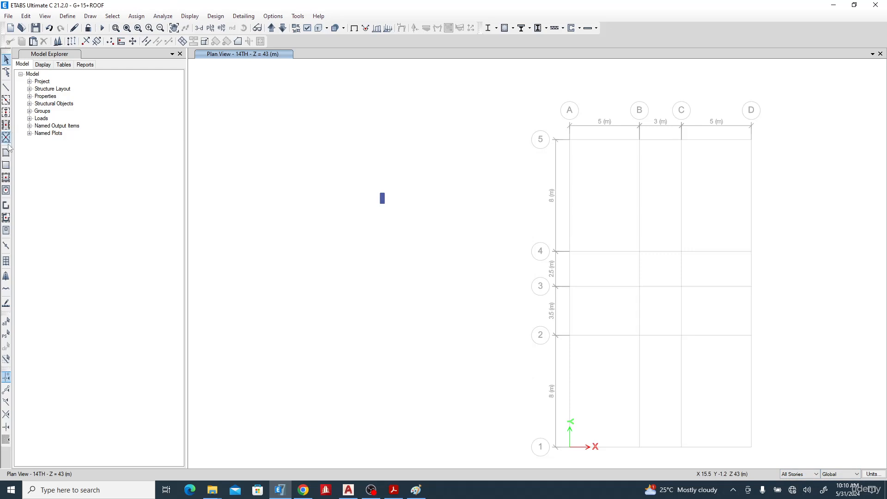
Place a second trial COLUMN 300X750 outside the grid, join both columns with a BEAM 230X600, and view the model in 3D.
left_click(6, 112)
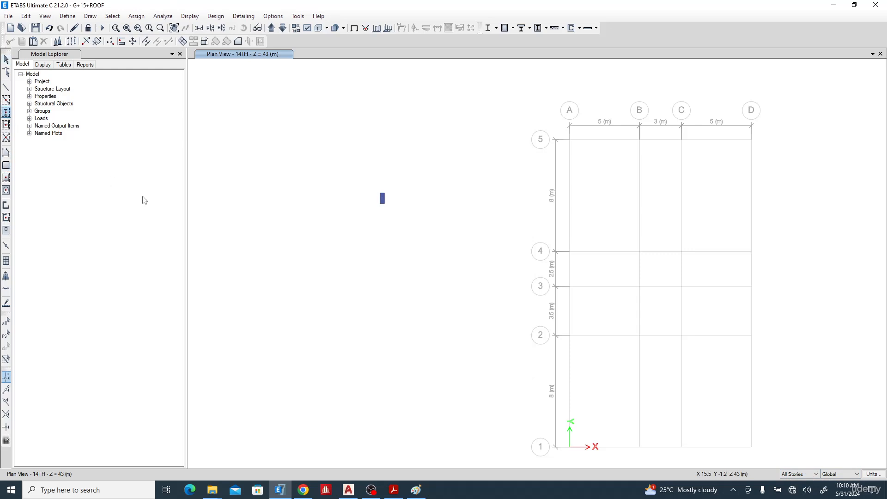
left_click(287, 226)
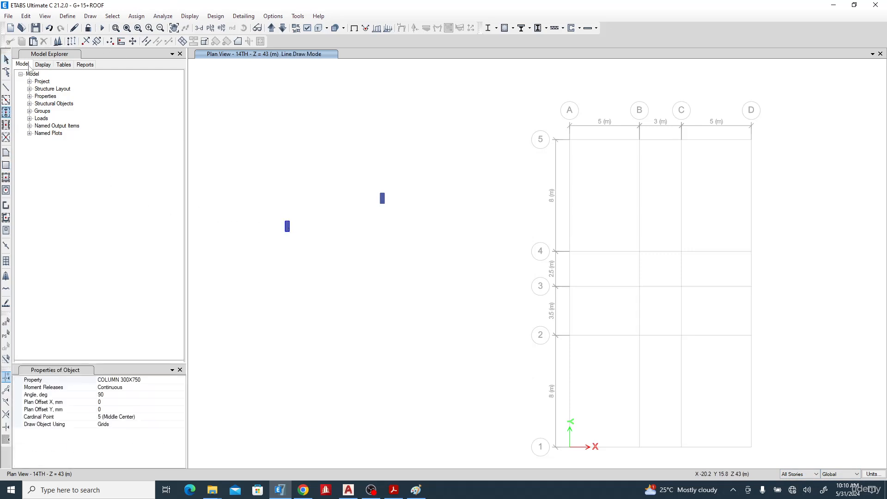
left_click(6, 87)
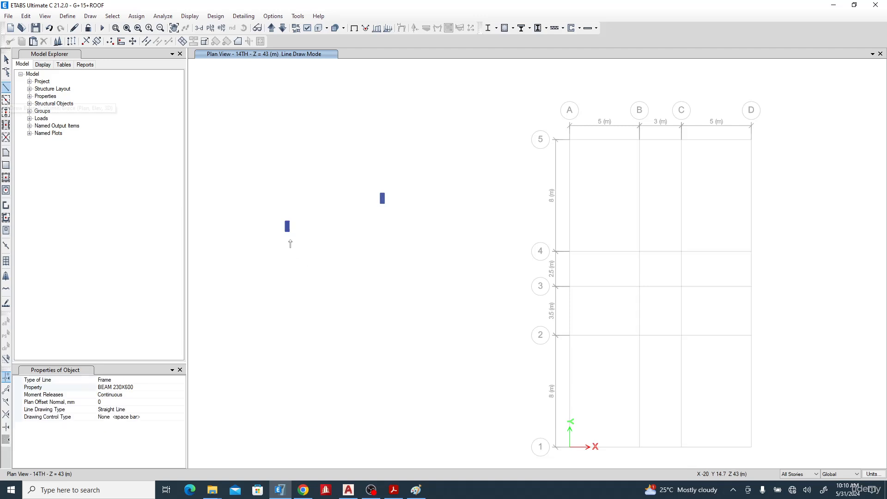
left_click(286, 227)
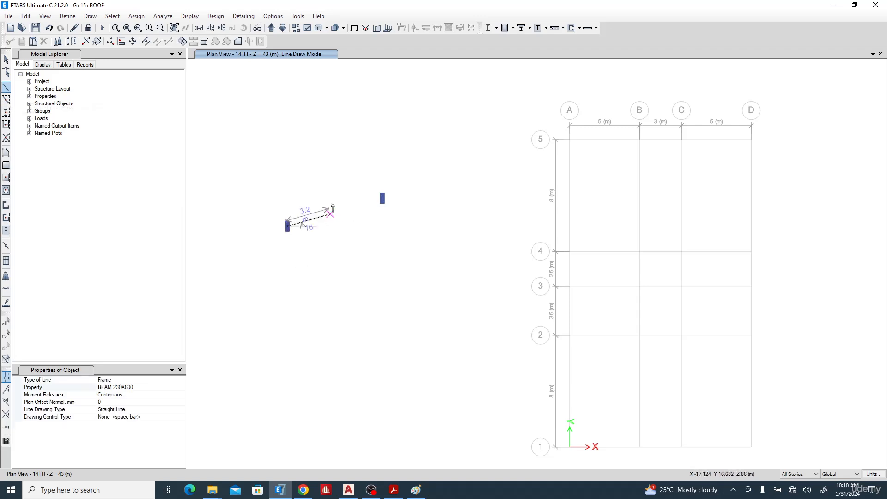
double_click(382, 198)
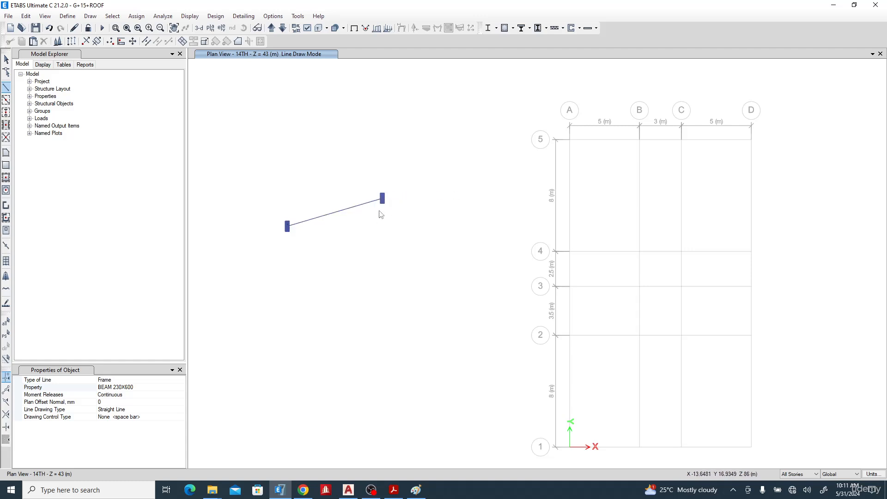
key("Escape")
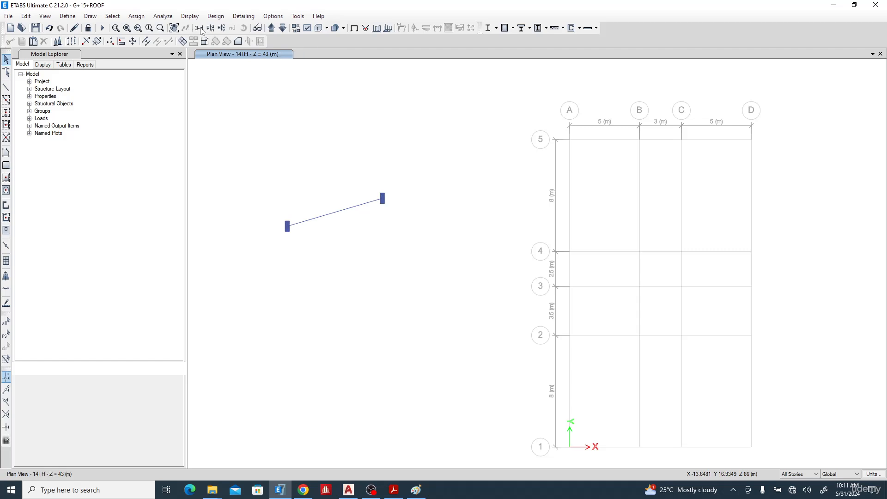
left_click(198, 28)
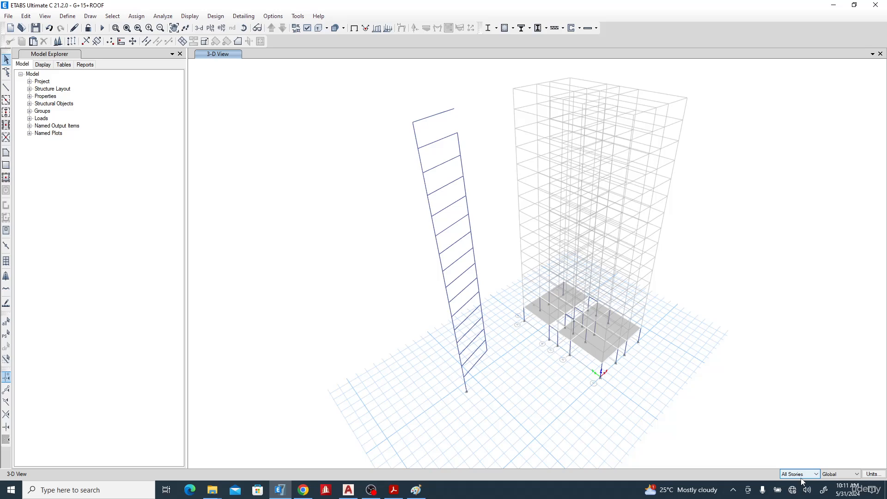
Delete the trial columns and beams beside the building and set the drawing scope to One Story.
left_click_drag(377, 67, 498, 417)
key("Delete")
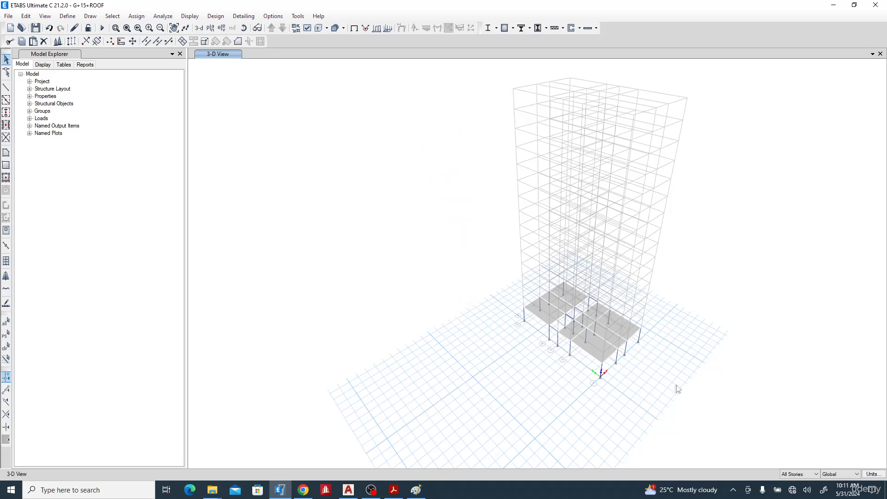
left_click(788, 474)
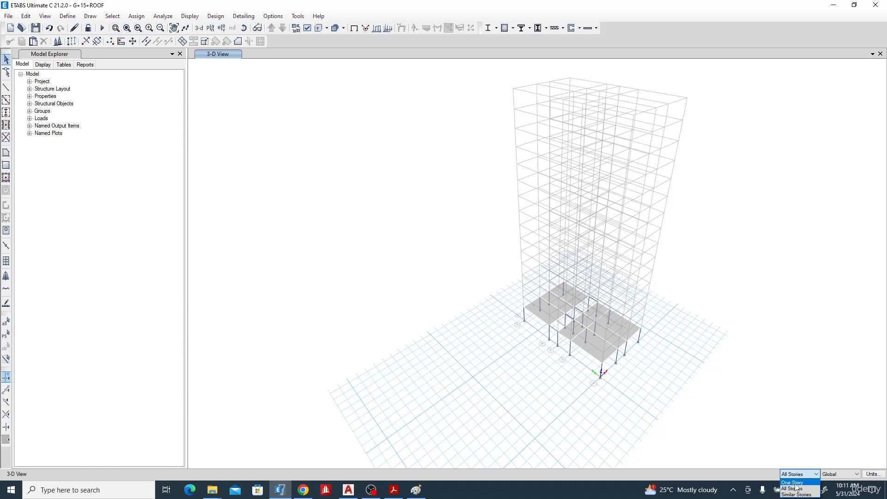
left_click(795, 484)
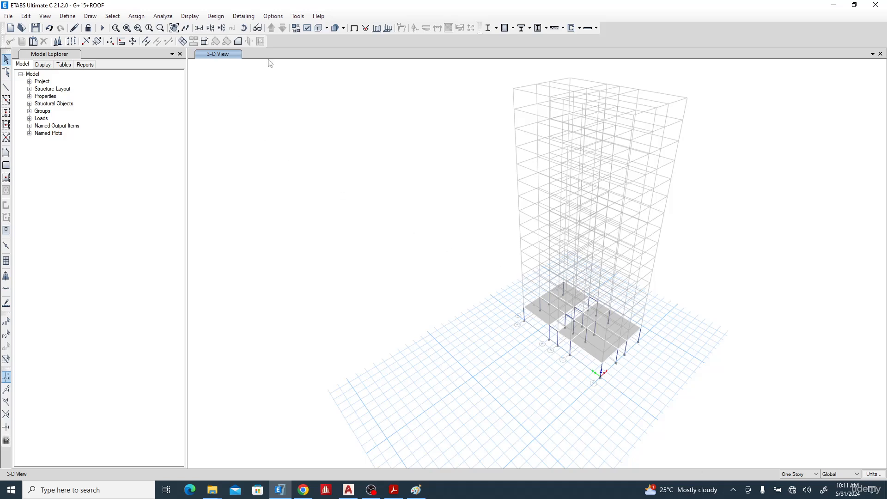
Replicate all columns, beams and slabs of the 1ST story plan to the stories from ROOF down to 1ST.
left_click(211, 28)
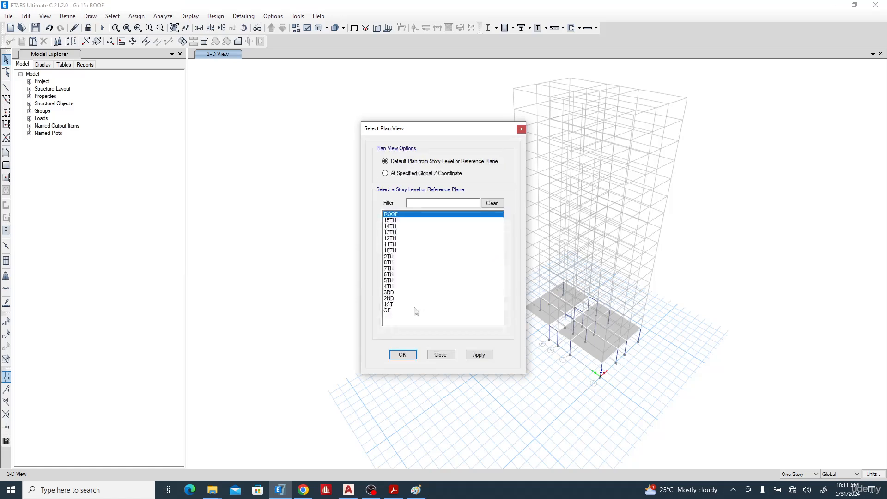
left_click(397, 305)
left_click(410, 358)
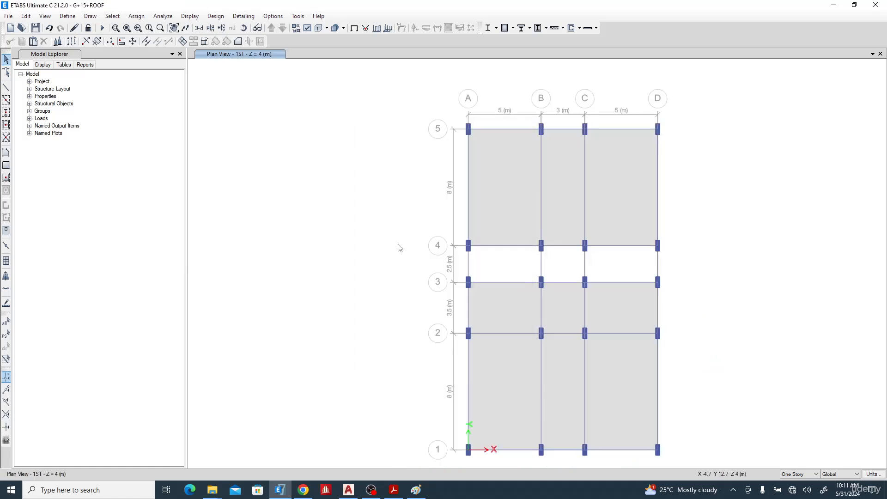
left_click_drag(374, 69, 693, 467)
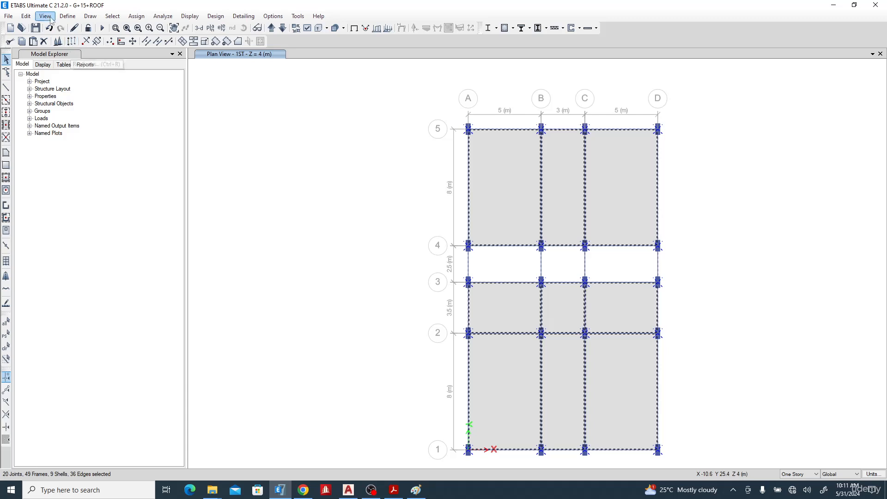
left_click(26, 17)
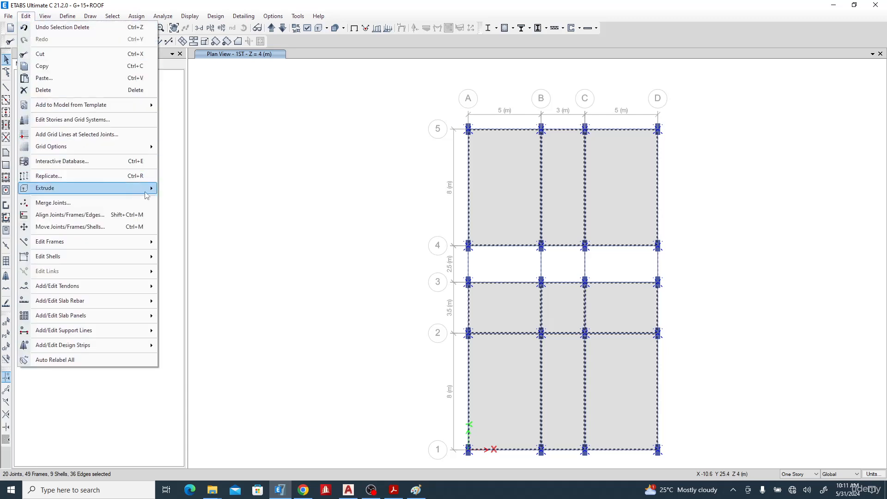
left_click(104, 176)
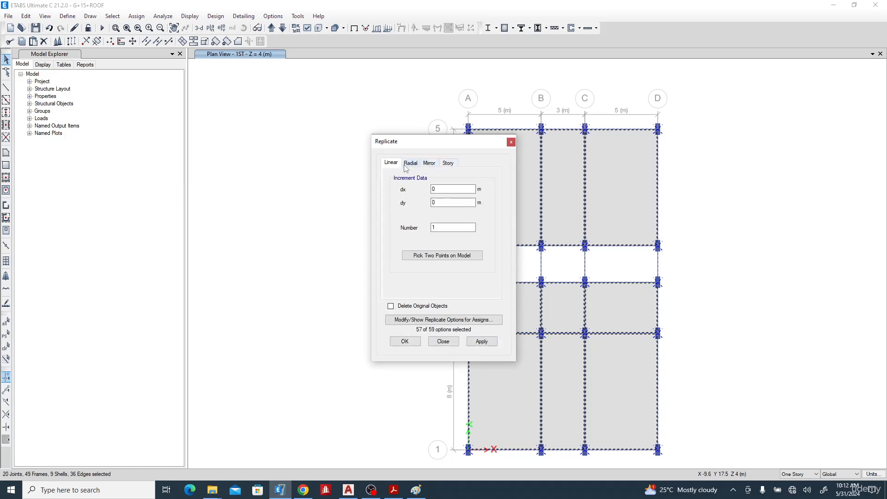
left_click(444, 164)
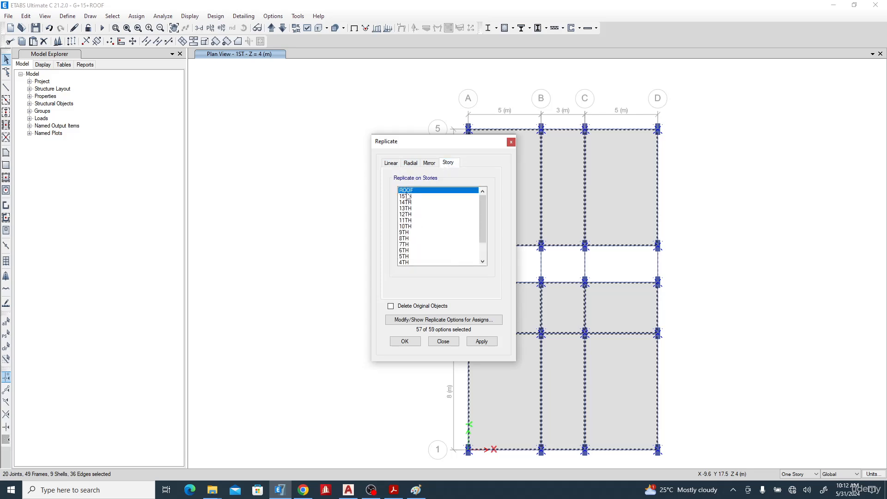
left_click_drag(407, 197, 413, 261)
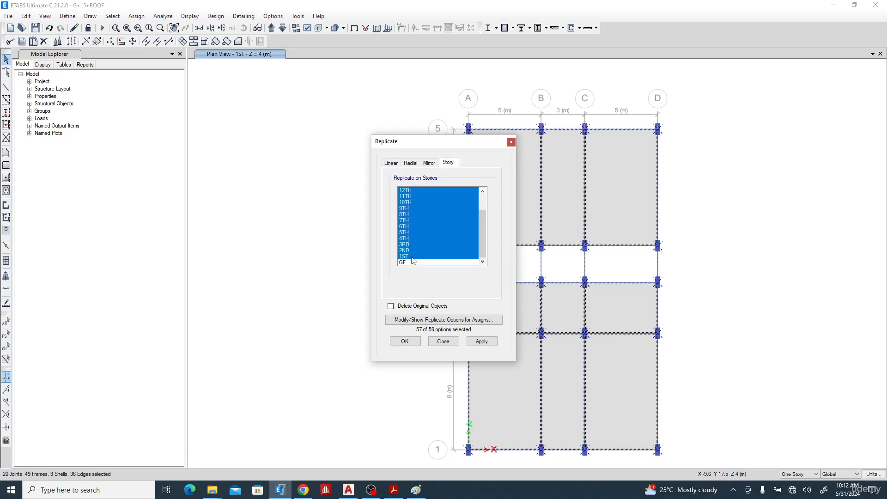
left_click(405, 342)
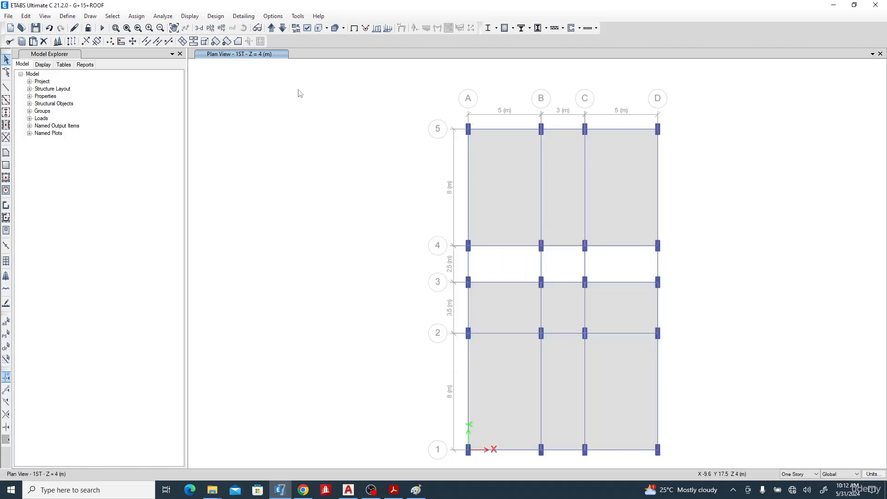
In the ROOF plan view, select all nine slab panels and delete them.
left_click(211, 29)
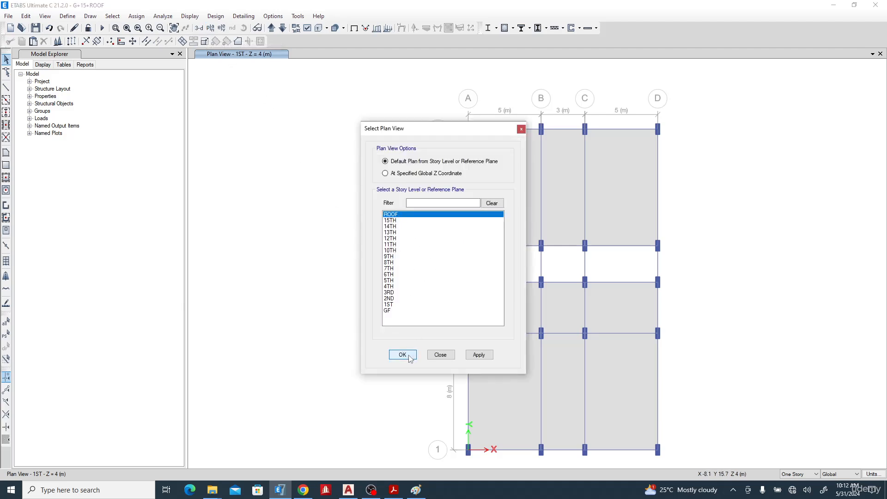
left_click(402, 355)
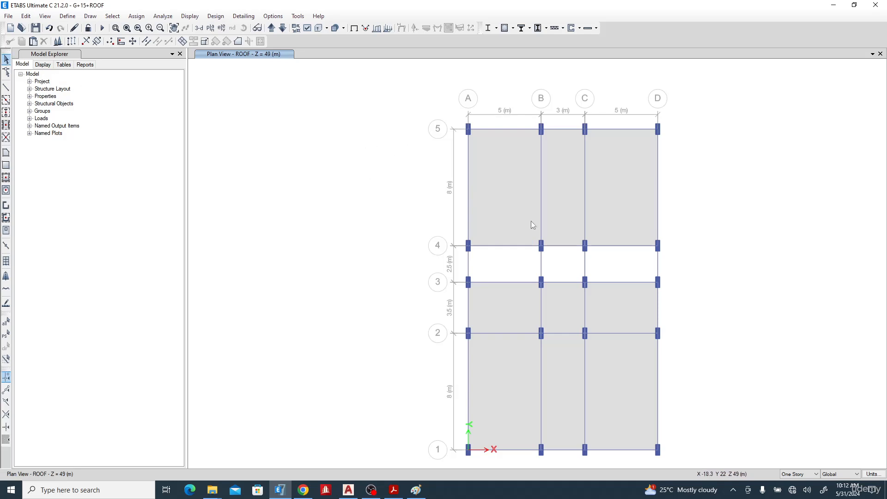
left_click(512, 179)
left_click(561, 183)
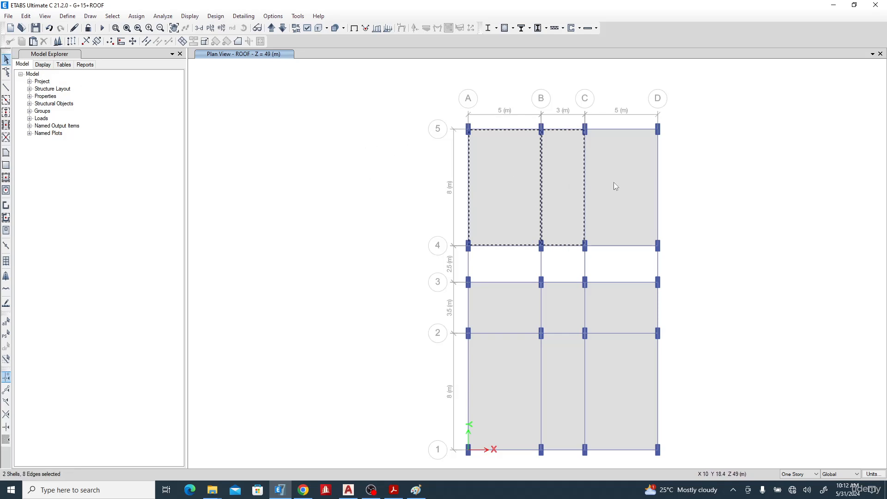
left_click(618, 194)
left_click(614, 310)
left_click(568, 310)
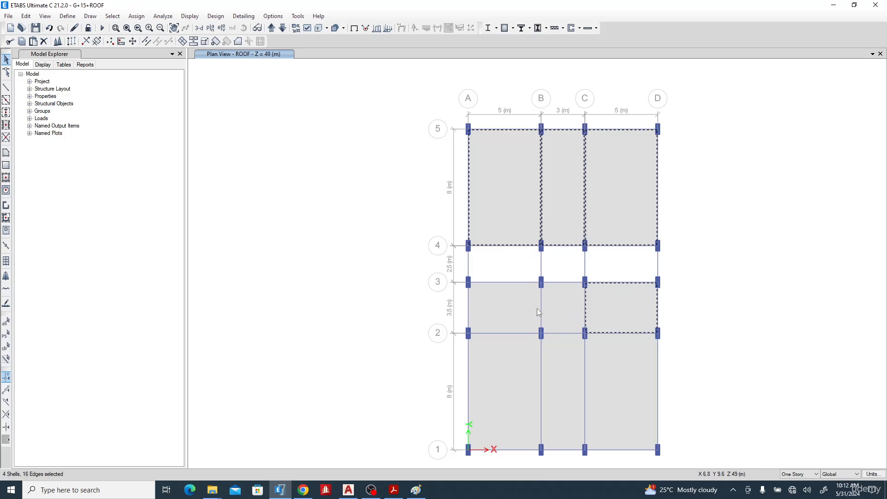
left_click(514, 308)
left_click(512, 388)
left_click(562, 378)
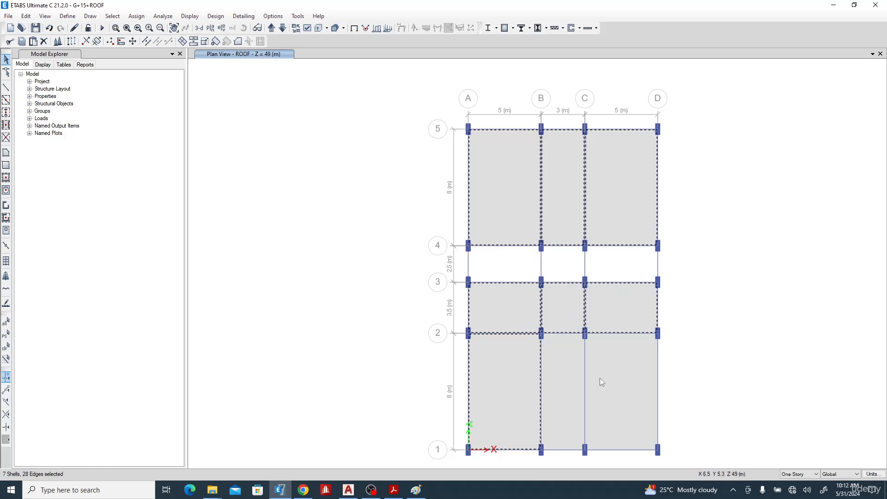
left_click(614, 379)
key("Delete")
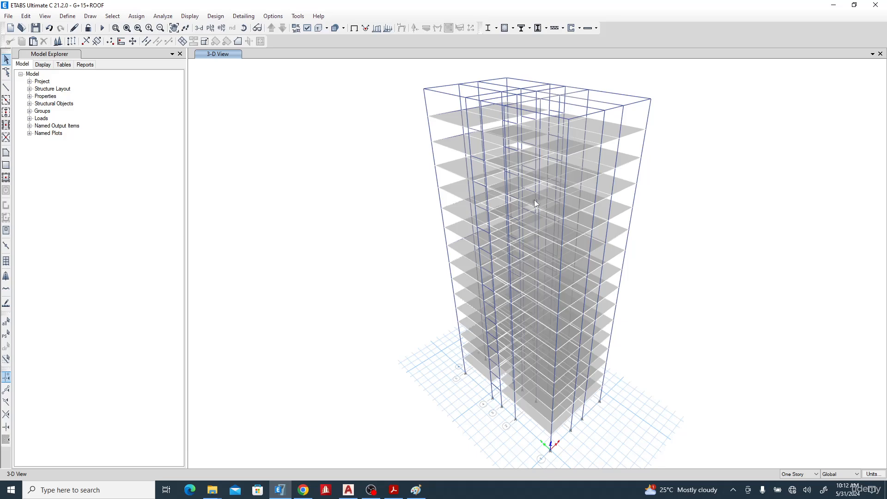
left_click(371, 490)
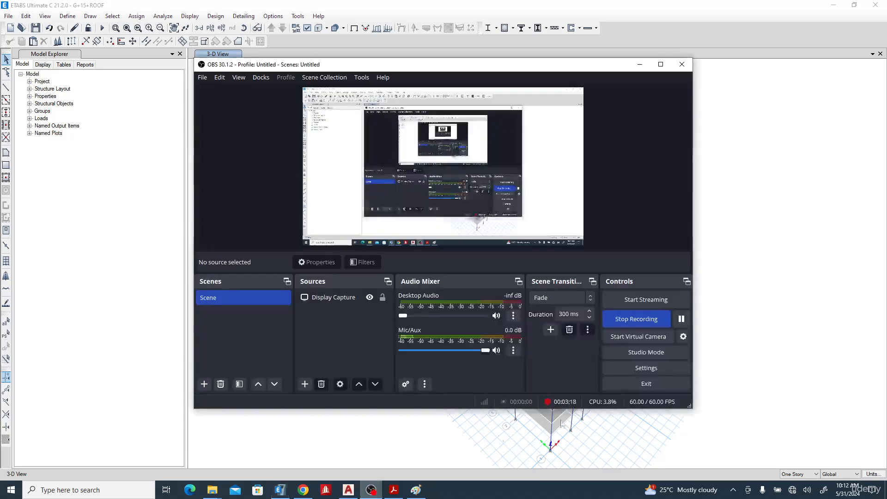